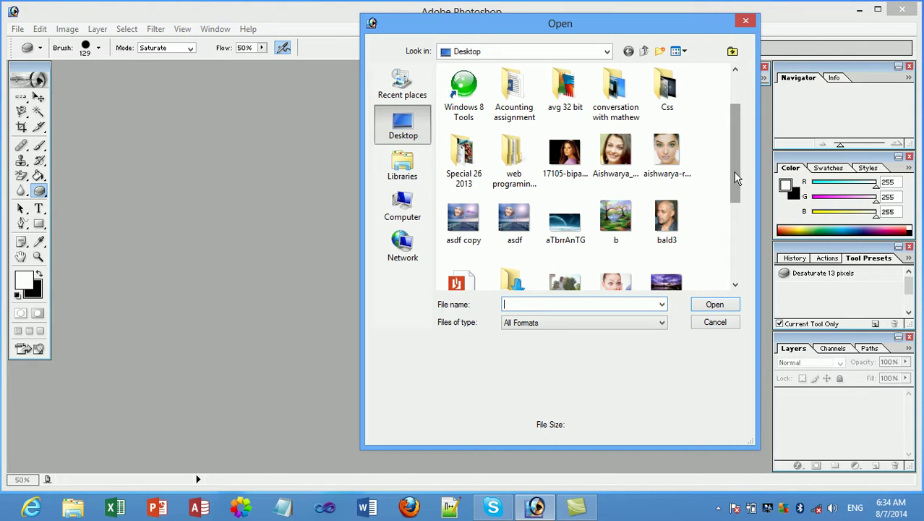
Step: Open the image 17105-bipasha-basu from the Desktop
left_click(582, 163)
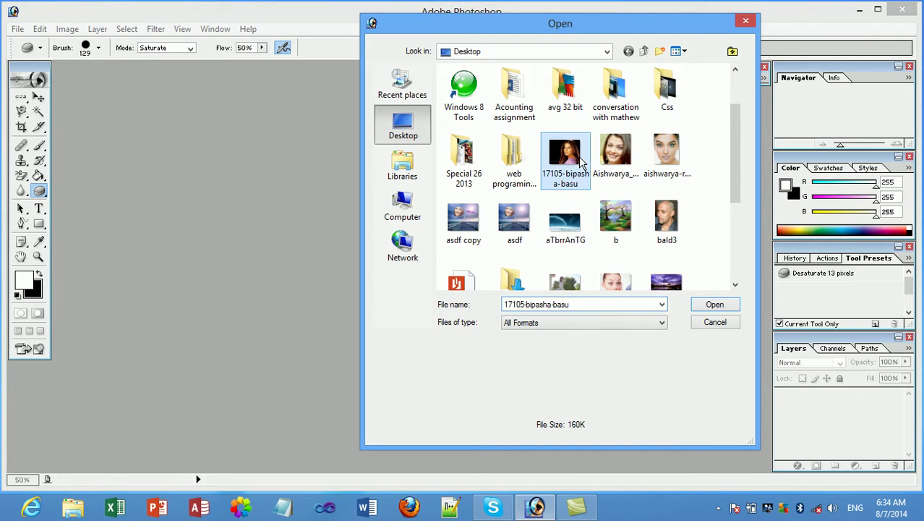
left_click(705, 304)
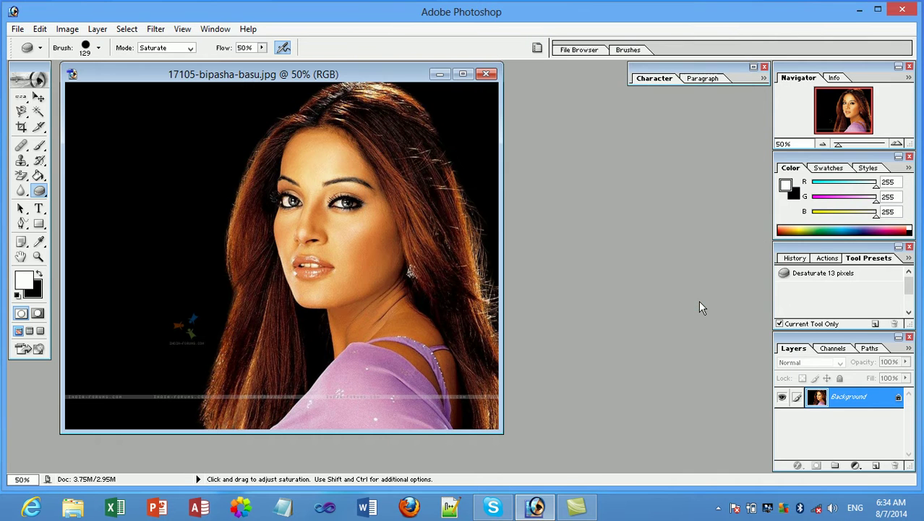
Step: Add a horizontal text box across the bottom of the photo reading "She is not a very good actress"
left_click(40, 211)
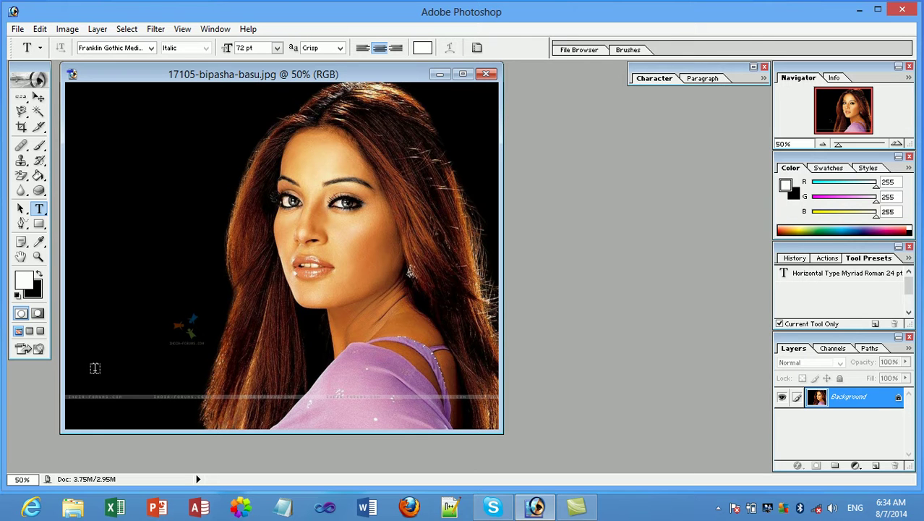
left_click_drag(75, 391, 496, 431)
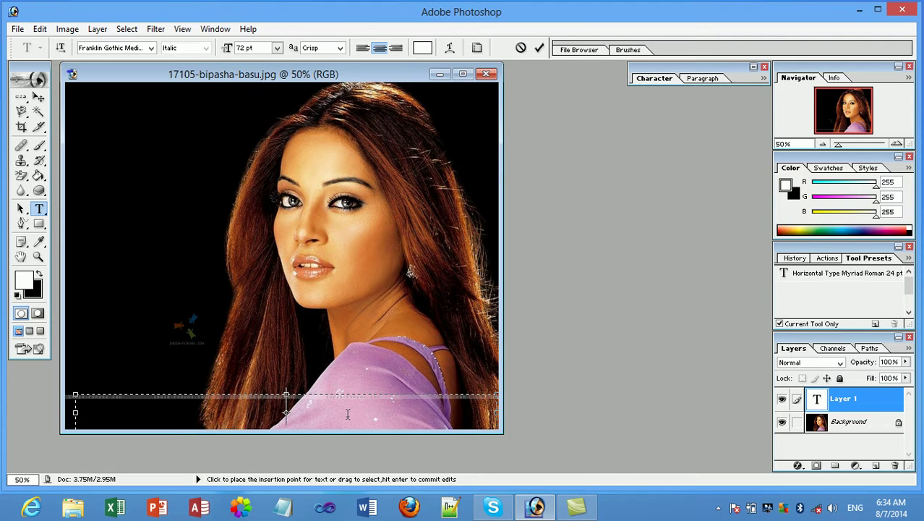
type("She is not a very good actress")
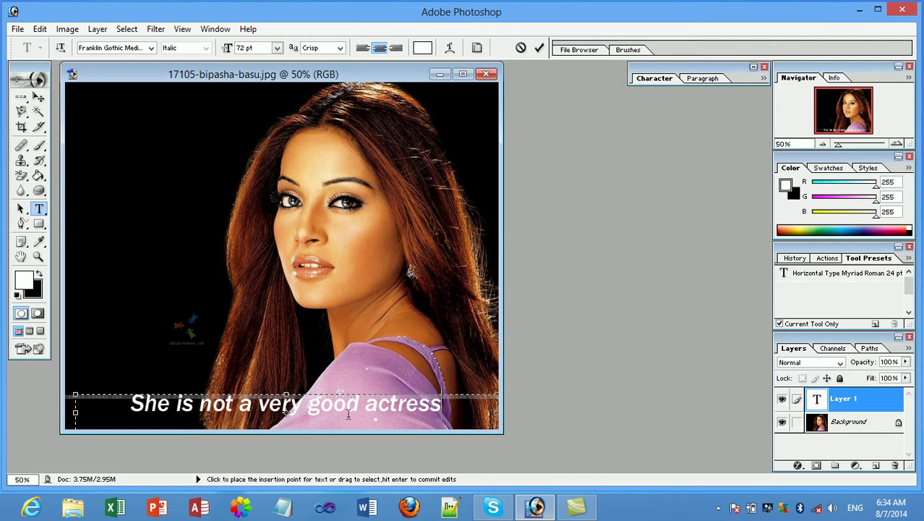
Step: Select the whole caption, try the fonts Gill Sans, Informal Roman and Lucida Sans Unicode, and set it to Mongolian Baiti
left_click_drag(442, 404, 130, 389)
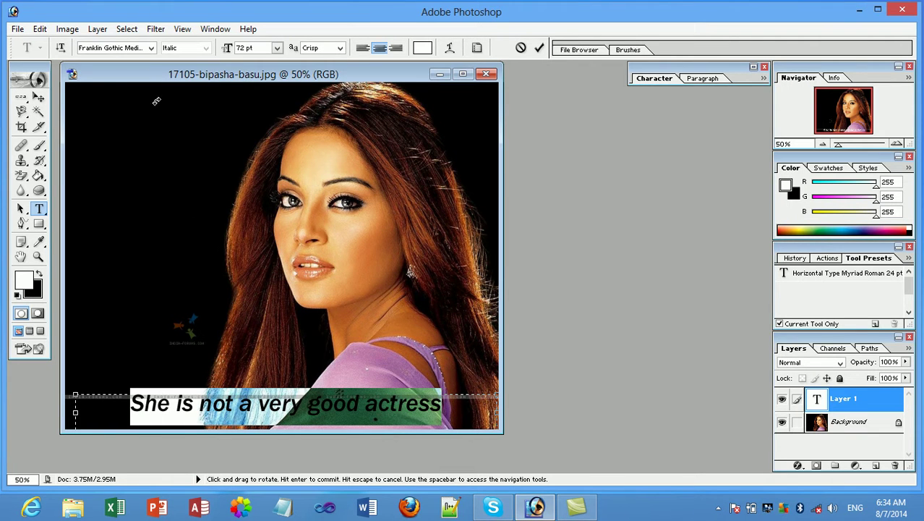
left_click(152, 48)
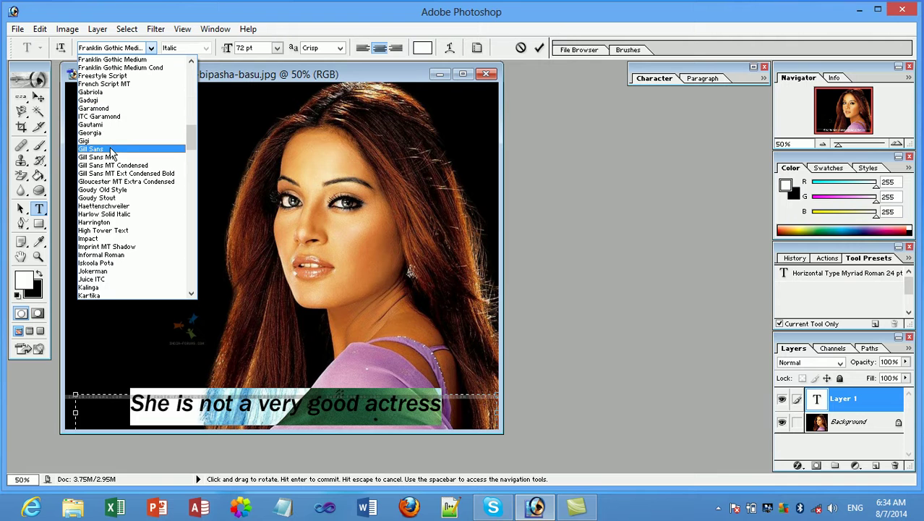
left_click(111, 150)
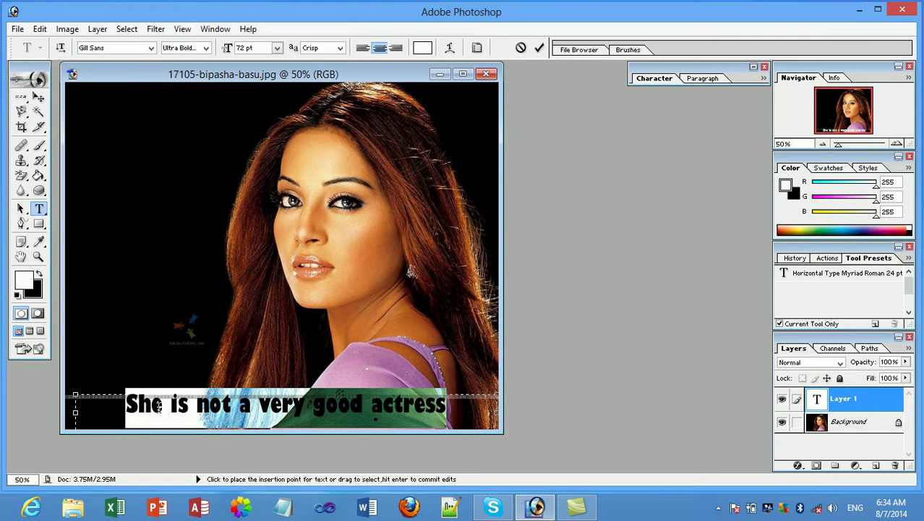
left_click(151, 48)
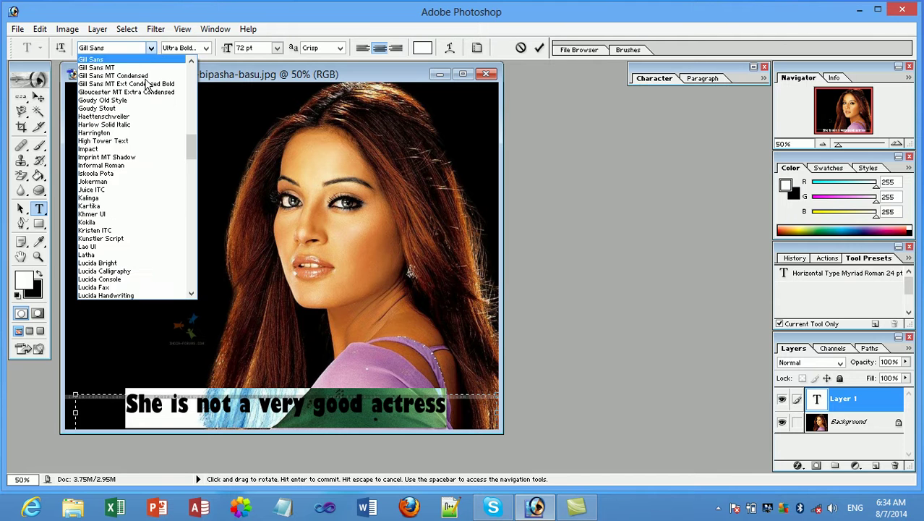
left_click(123, 165)
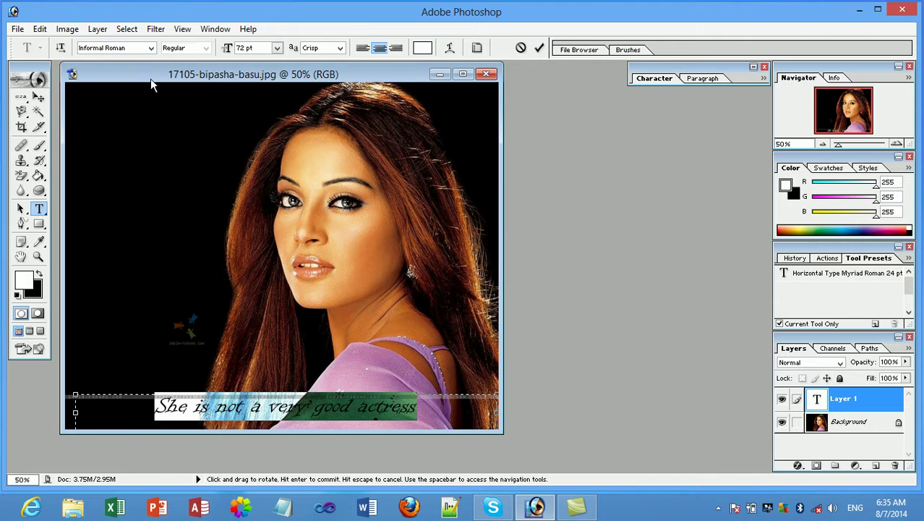
left_click(150, 48)
left_click(116, 214)
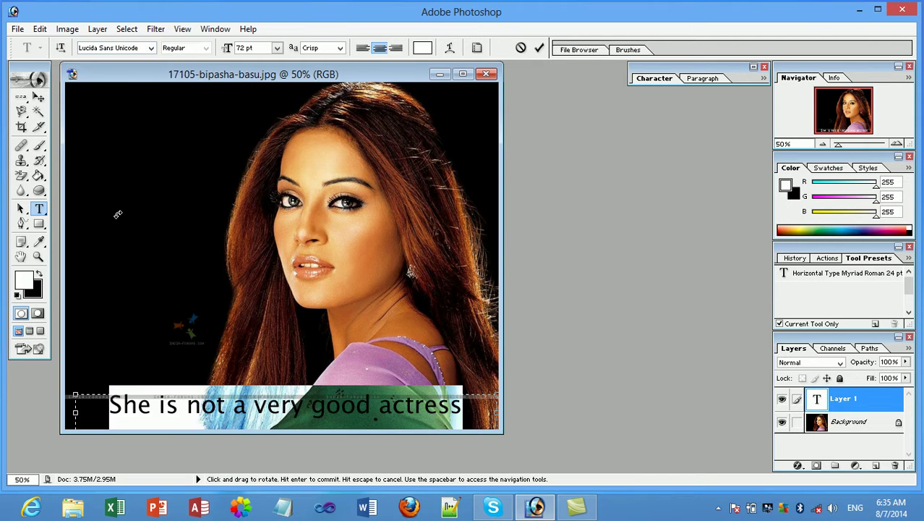
left_click(152, 48)
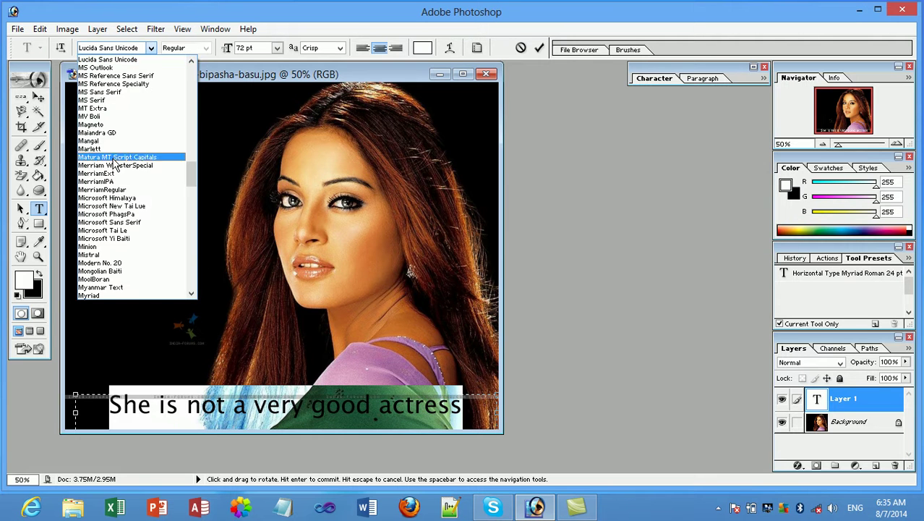
left_click(123, 271)
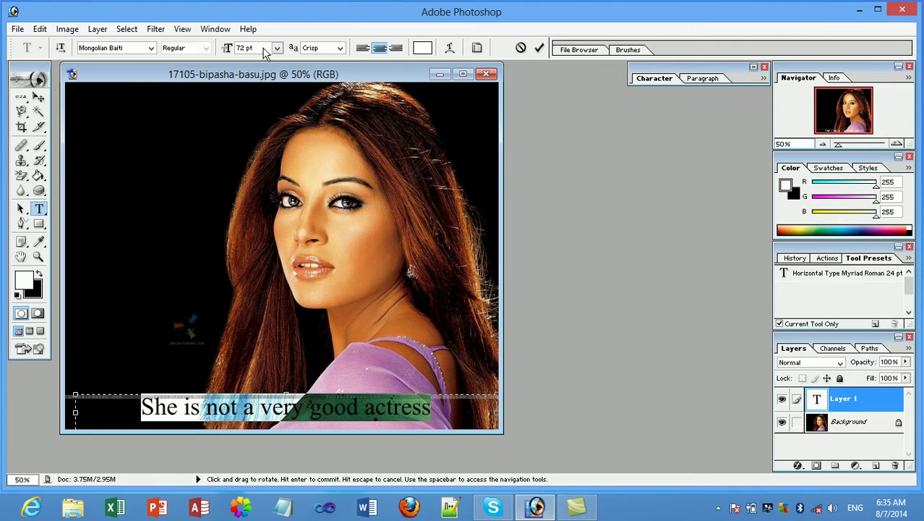
Step: Try smaller font sizes on the caption, including 60 pt, and set it back to 72 pt
left_click(276, 48)
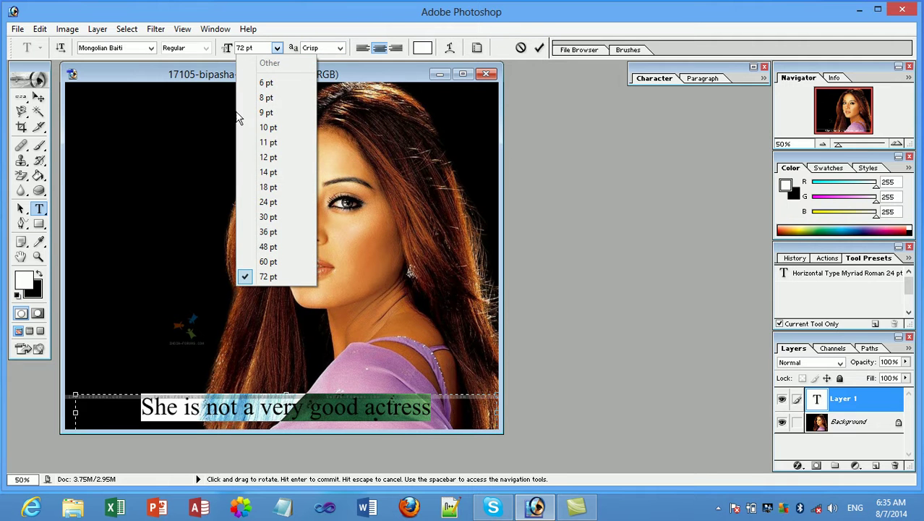
left_click(255, 144)
left_click(276, 48)
left_click(260, 175)
left_click(277, 47)
left_click(262, 261)
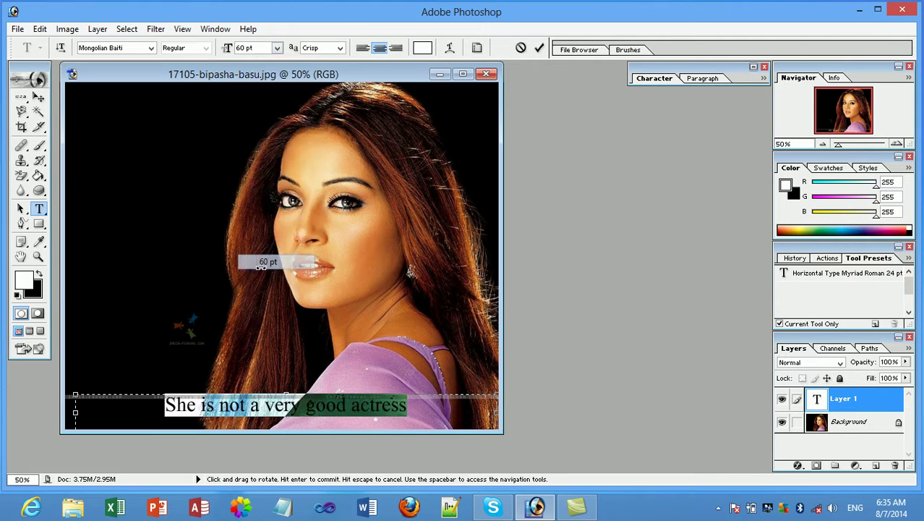
left_click(277, 47)
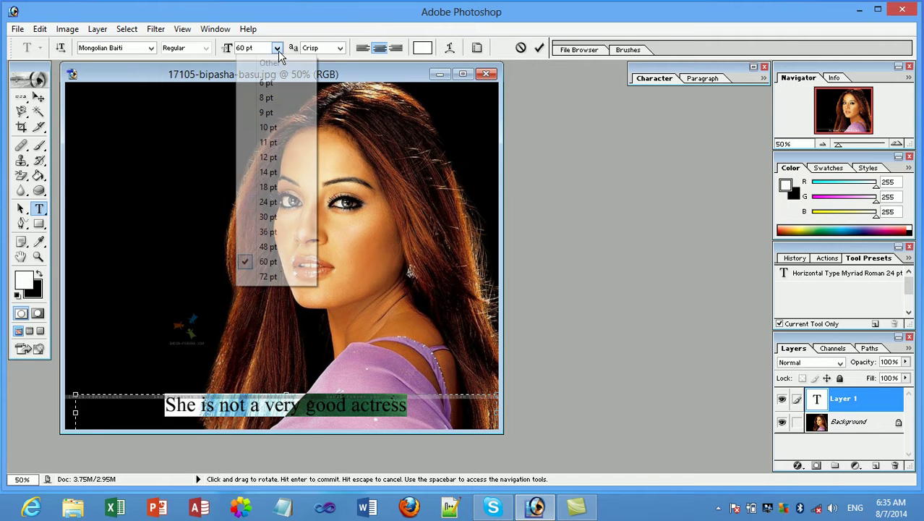
left_click(265, 279)
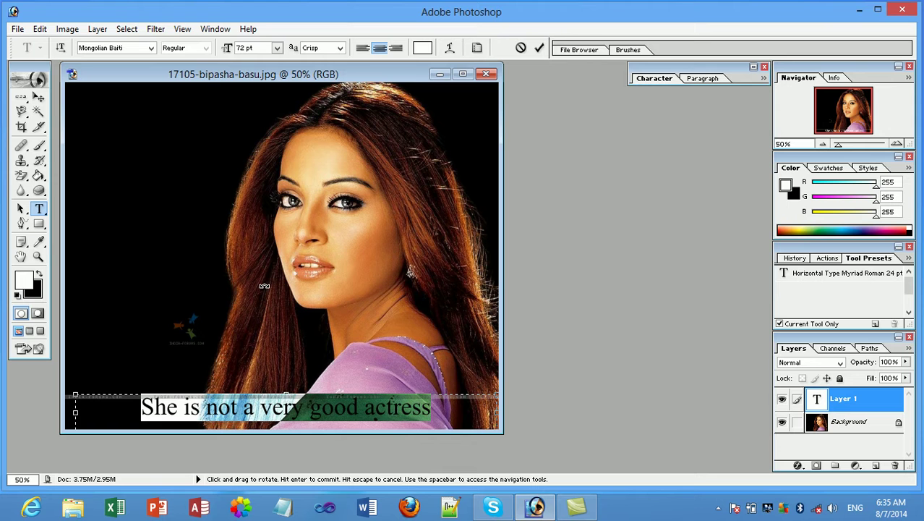
key("ctrl+plus")
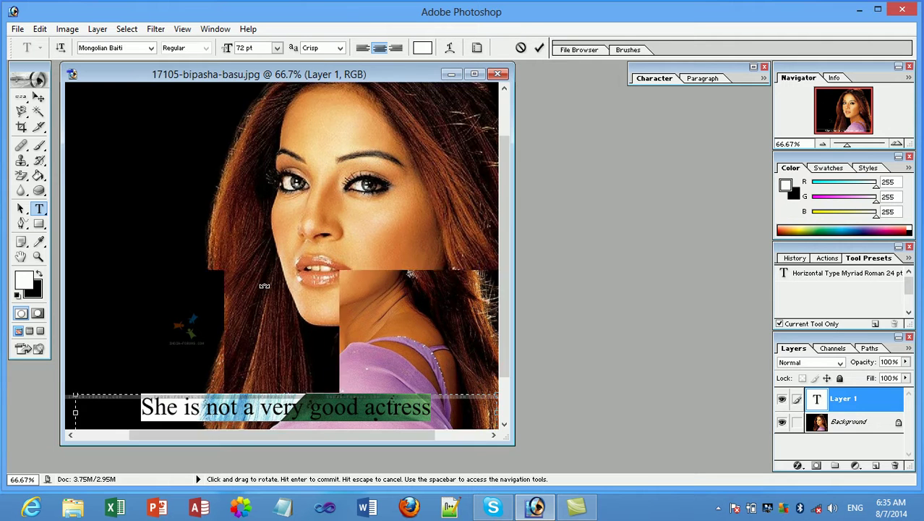
key("ctrl+minus")
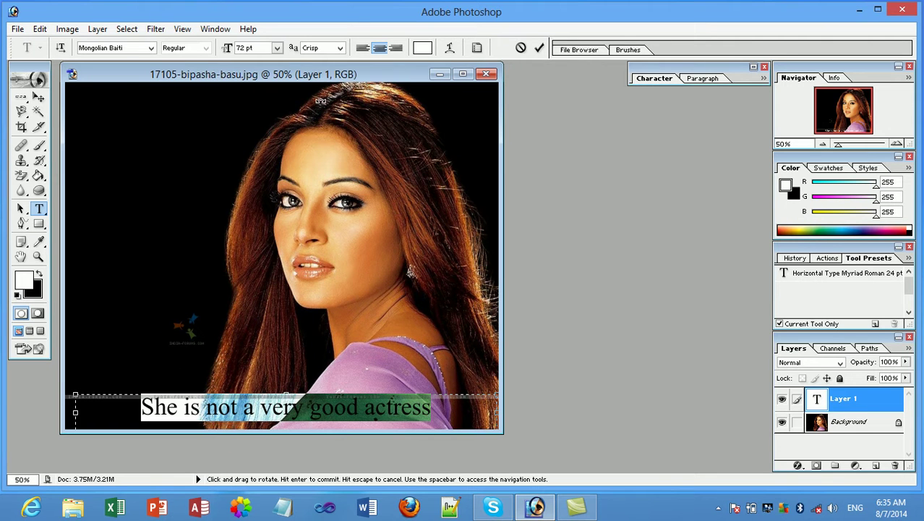
Step: Compare the Strong, Sharp and None anti-aliasing methods on the caption and set it to Smooth
left_click(311, 52)
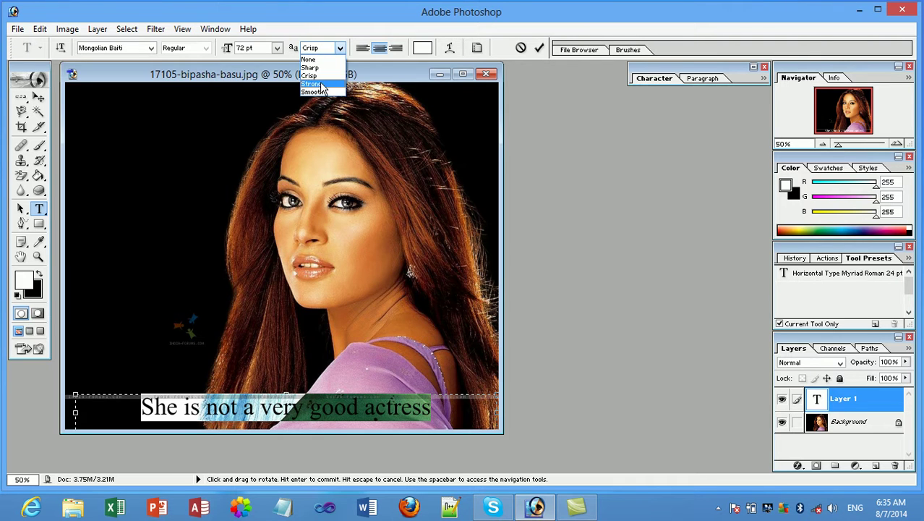
left_click(320, 81)
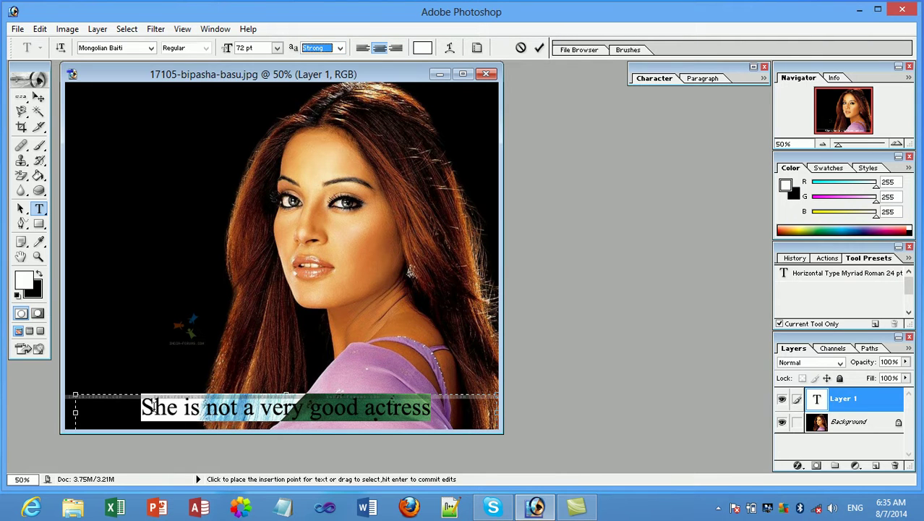
left_click(344, 52)
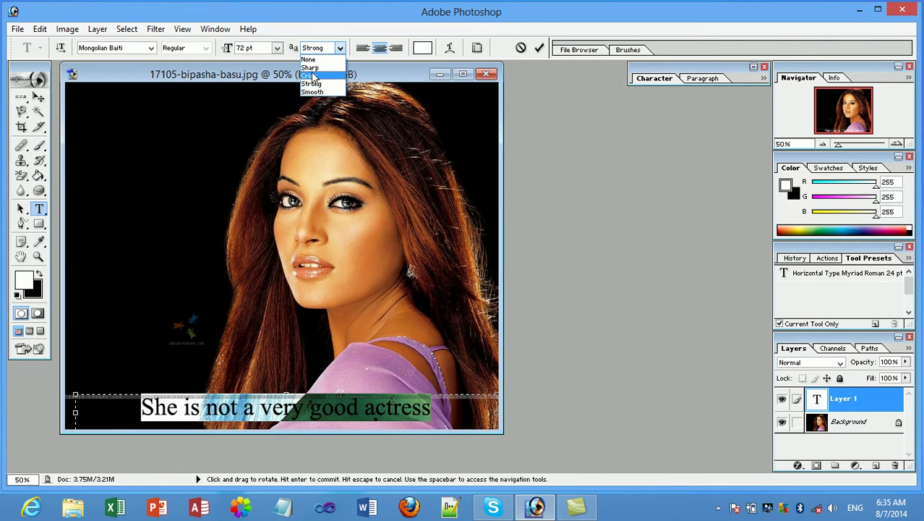
left_click(312, 69)
left_click(319, 51)
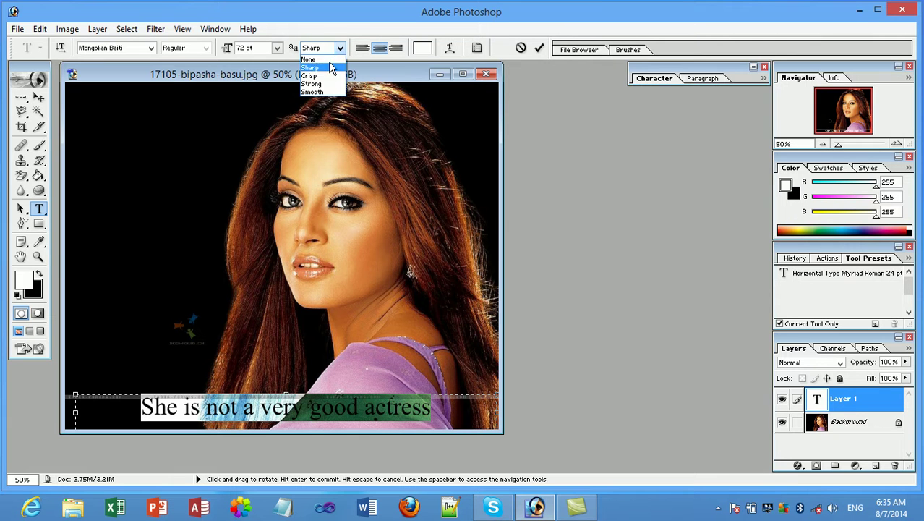
left_click(333, 91)
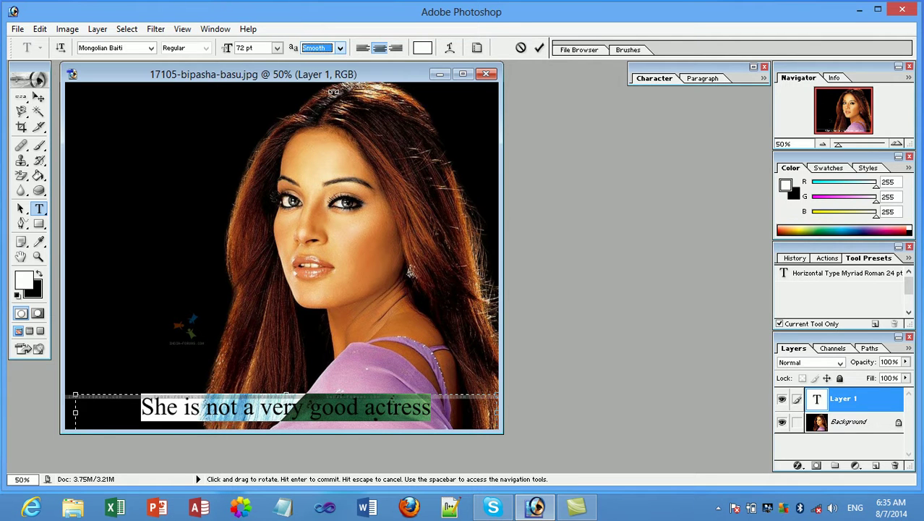
left_click(344, 51)
left_click(315, 60)
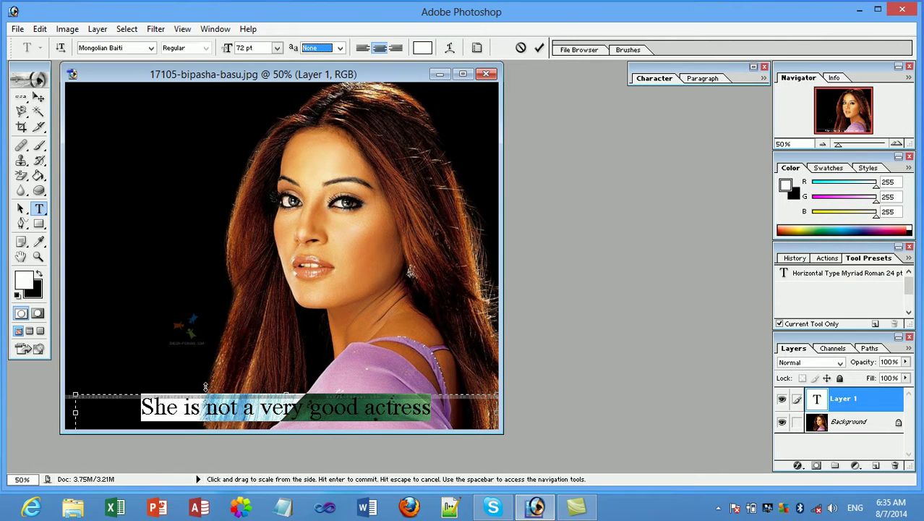
left_click(340, 48)
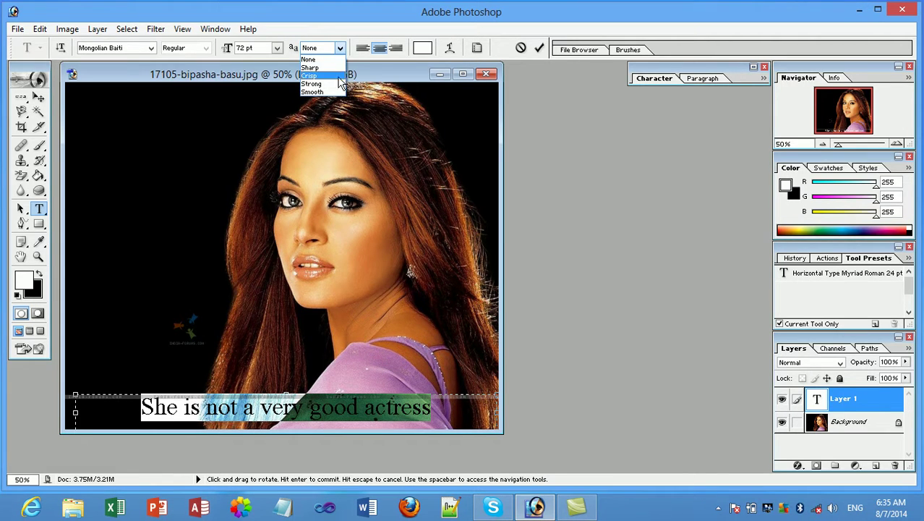
left_click(326, 92)
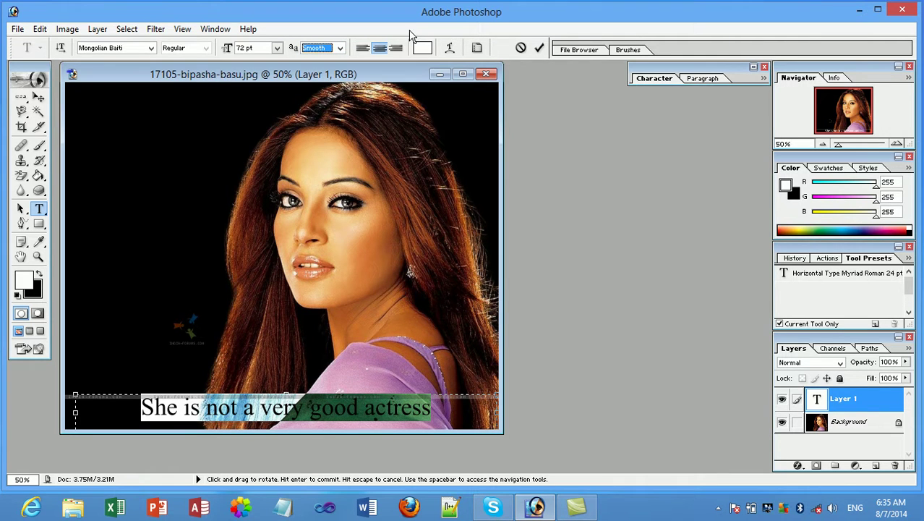
Step: Try left and right alignment on the caption and return it to centred
left_click(363, 48)
left_click(380, 49)
left_click(396, 48)
left_click(384, 52)
Step: Open the text colour picker for the caption and try reds such as EA1515 and B25B5B
left_click(422, 47)
left_click_drag(458, 44, 523, 34)
left_click(632, 135)
left_click_drag(631, 135, 629, 78)
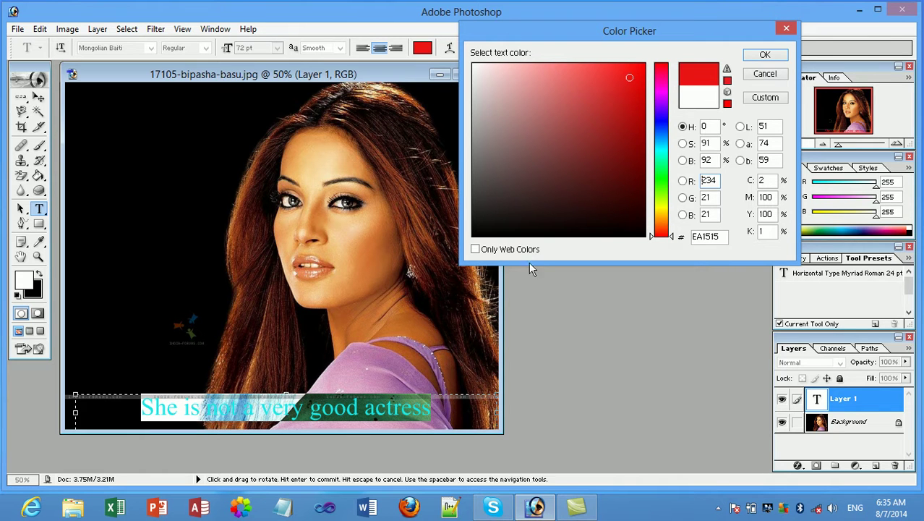
left_click(617, 126)
left_click(555, 116)
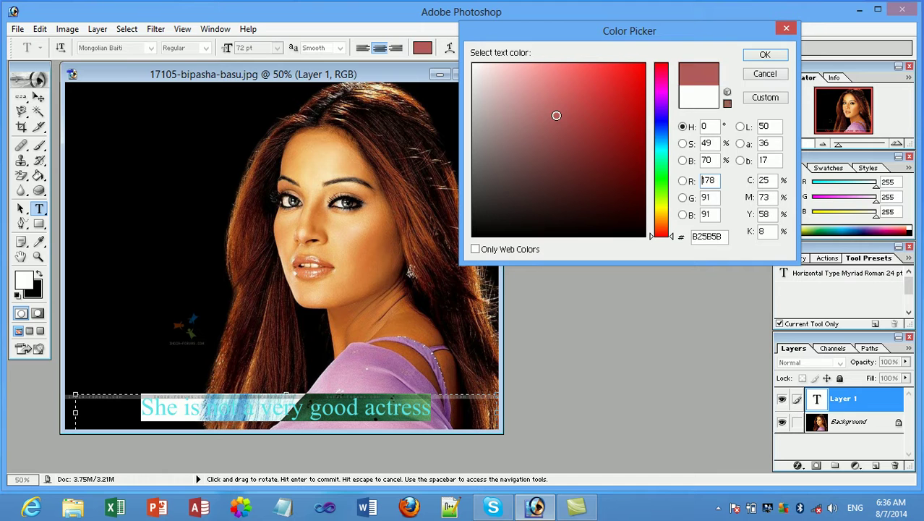
Step: Try other caption colours, such as 2A635E and 3A1549, using the picker's saturation, brightness and RGB channel modes
left_click(683, 143)
mouse_move(604, 130)
left_mouse_down()
mouse_move(557, 154)
mouse_move(553, 168)
left_mouse_up()
left_click(683, 160)
mouse_move(606, 142)
left_mouse_down()
mouse_move(572, 130)
mouse_move(557, 137)
left_mouse_up()
left_click(683, 181)
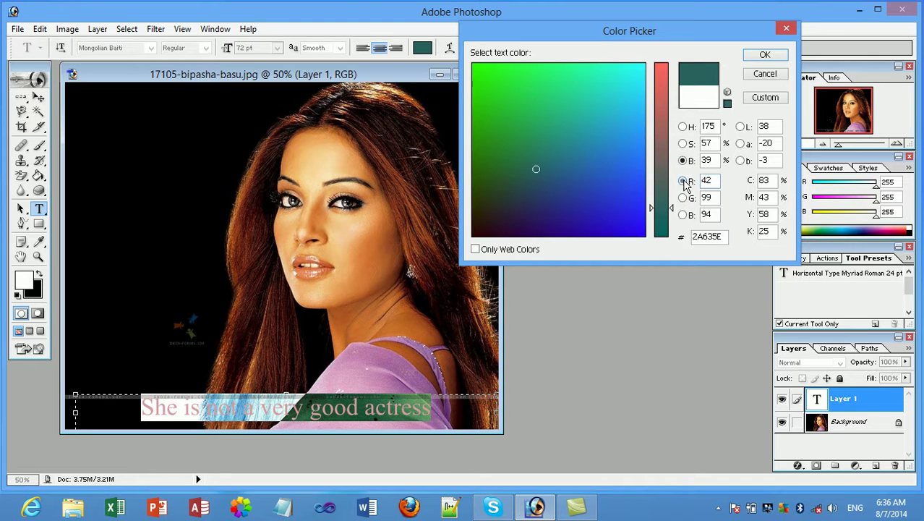
left_click(521, 222)
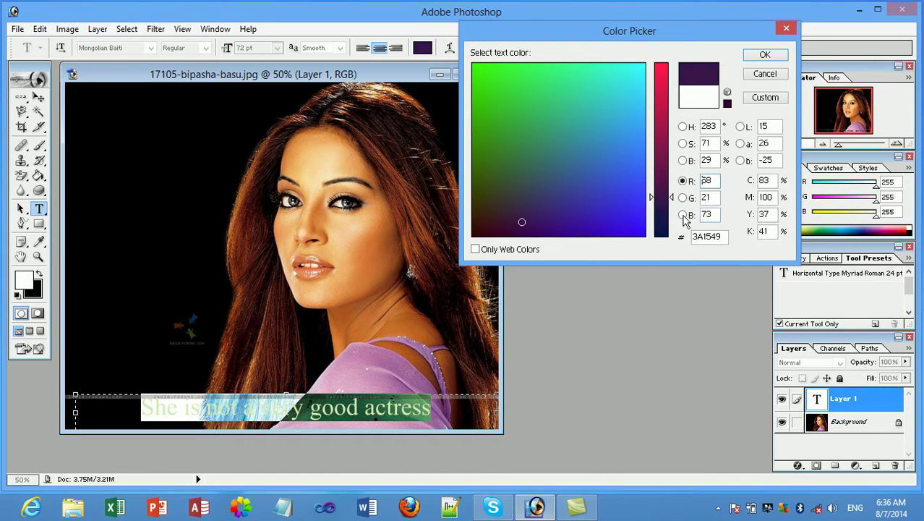
left_click(683, 215)
Step: Choose colours by hue, set the hue to 320° and apply the bright pink E10897 to the caption
left_click(682, 127)
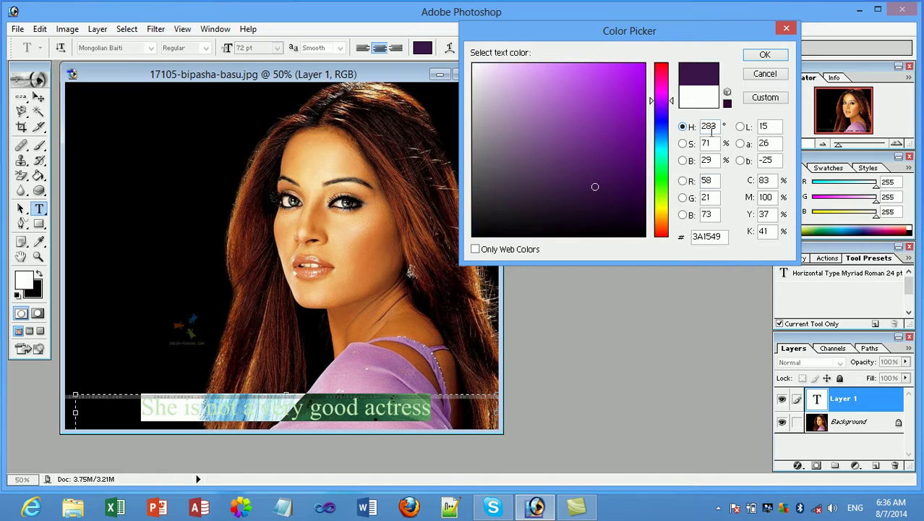
left_click_drag(671, 104, 670, 85)
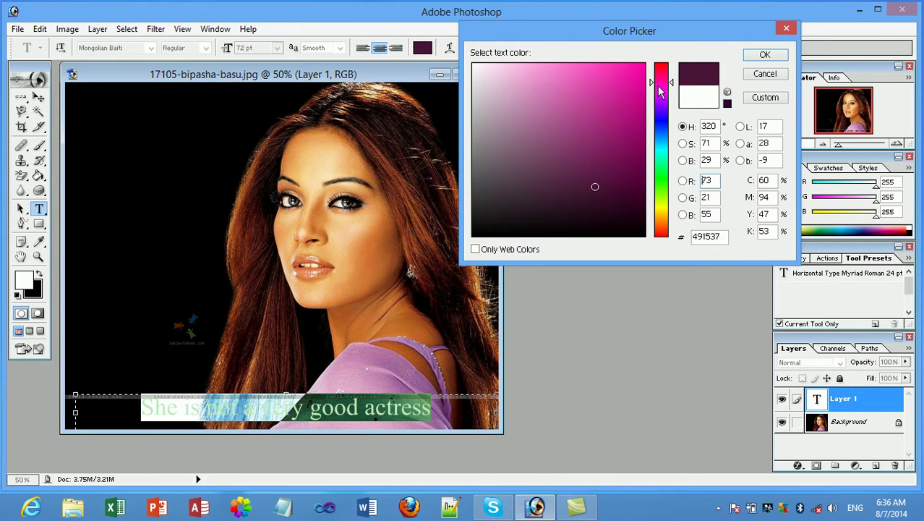
left_click(639, 83)
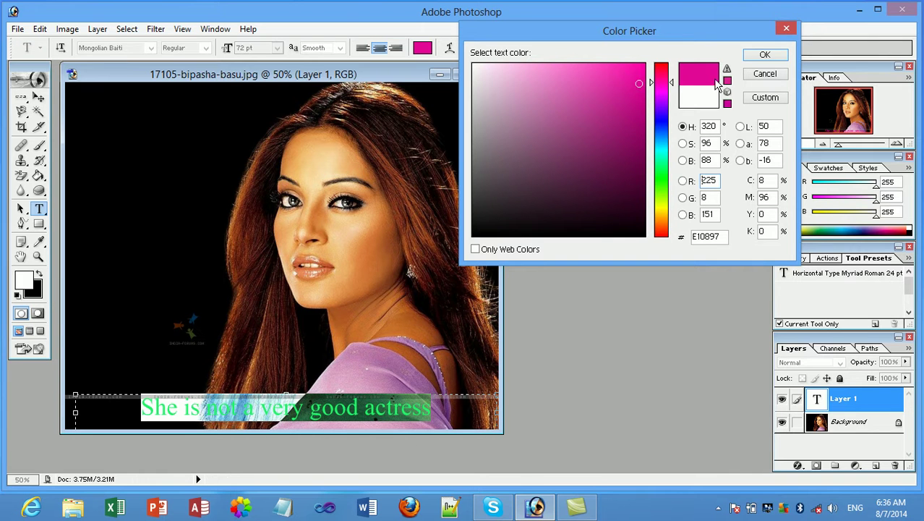
left_click(752, 57)
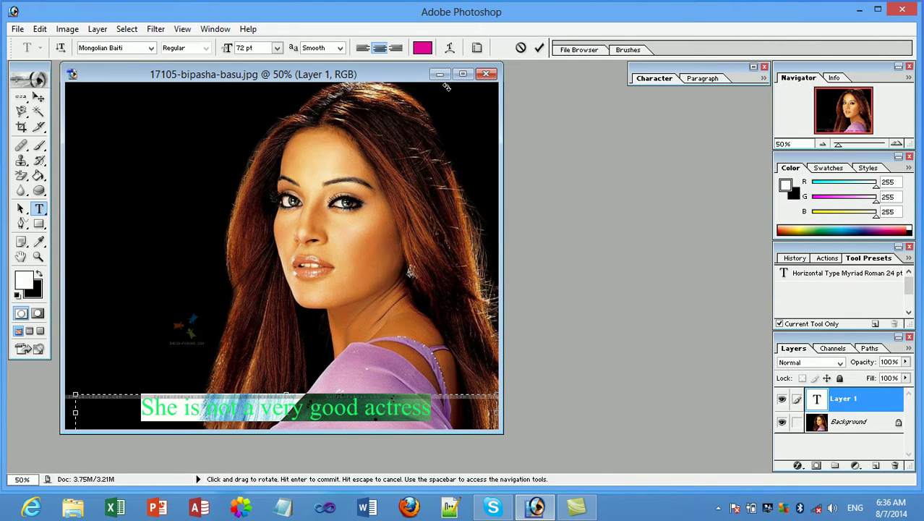
Step: Warp the caption text with the Arc style, bend +31%, horizontal distortion -8% and vertical distortion -19%
left_click(449, 47)
left_click_drag(499, 166, 685, 103)
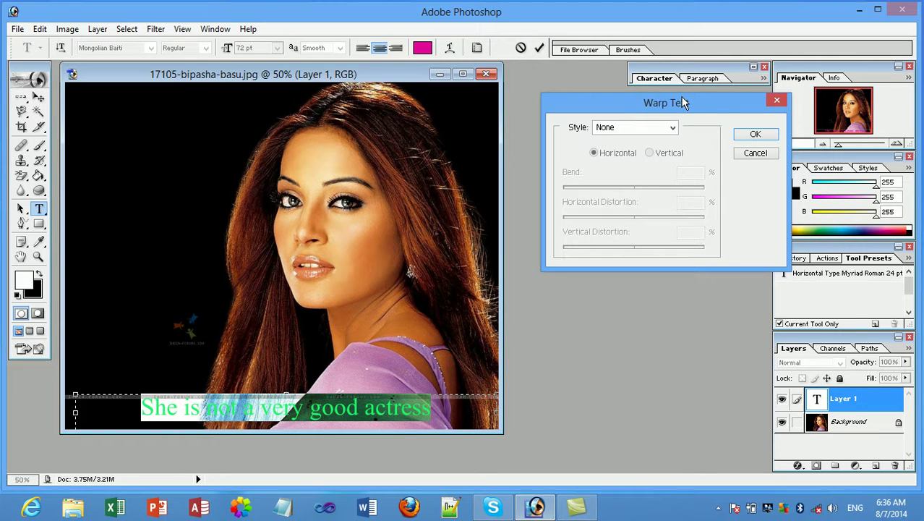
left_click(656, 129)
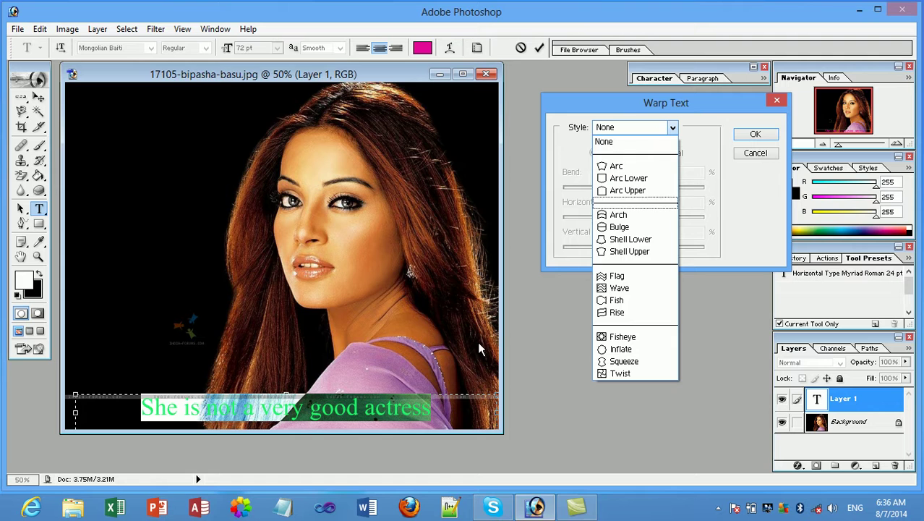
left_click(609, 167)
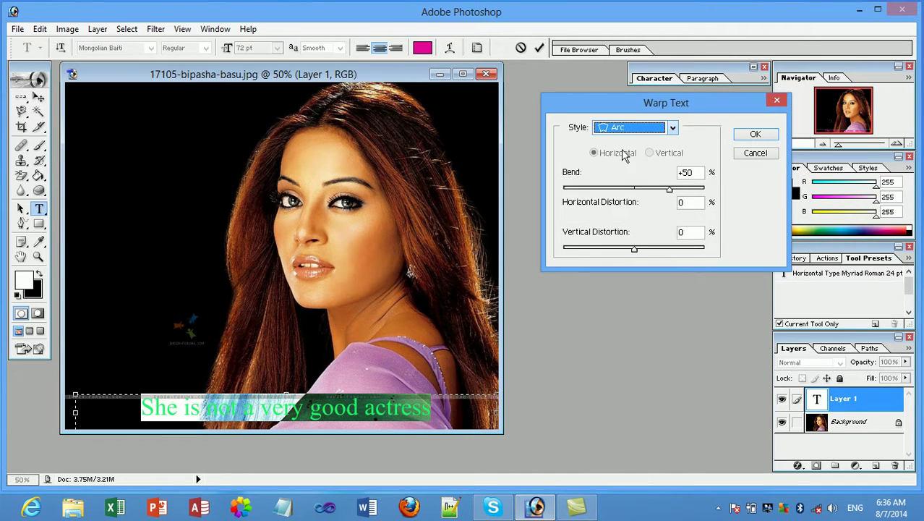
left_click(667, 191)
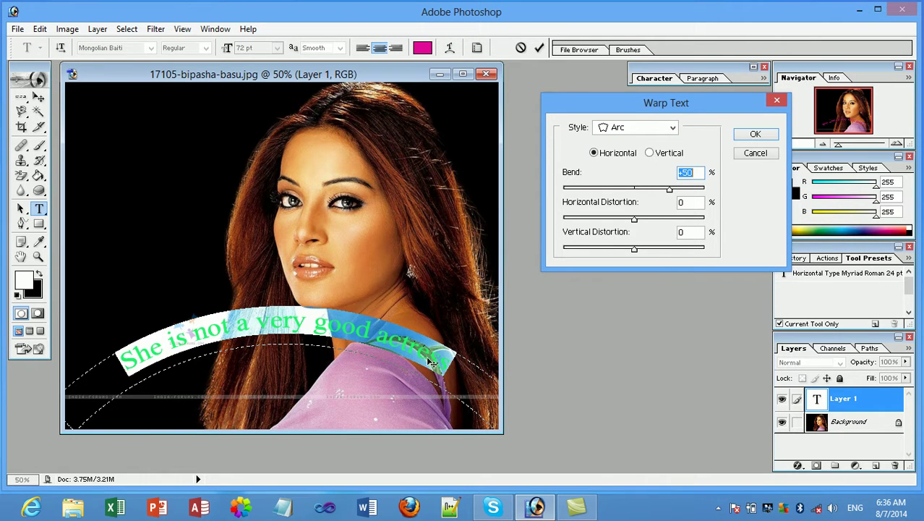
left_click_drag(673, 195, 621, 250)
mouse_move(639, 189)
left_mouse_down()
mouse_move(617, 189)
mouse_move(657, 190)
left_mouse_up()
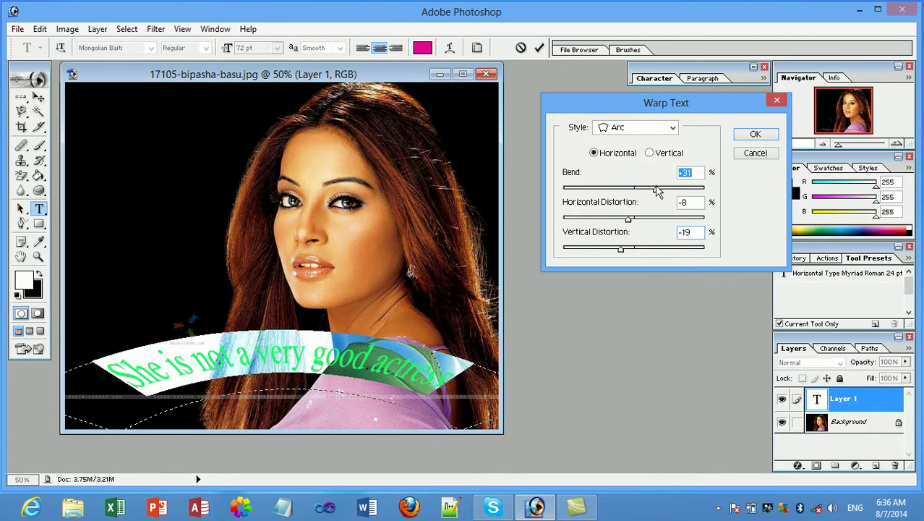
Step: Try the Arc Lower, Flag and Rise warp styles on the caption, setting the bend to -47% with Flag
left_click(642, 129)
left_click(629, 178)
left_click(632, 130)
left_click(629, 178)
left_click(637, 129)
left_click(618, 276)
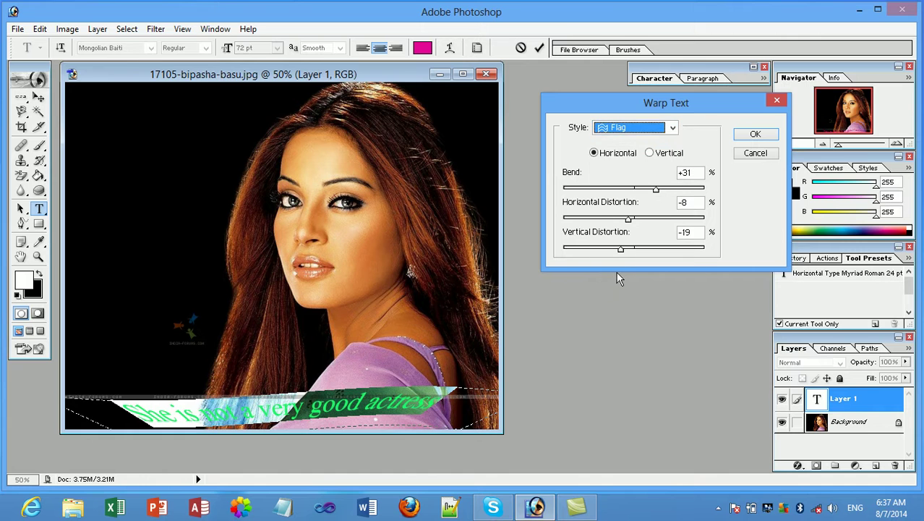
left_click_drag(657, 188, 600, 181)
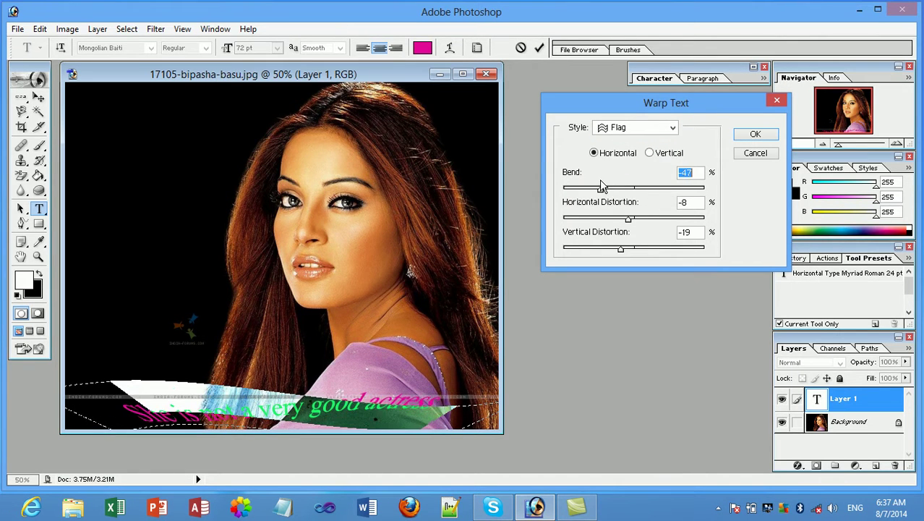
left_click(629, 131)
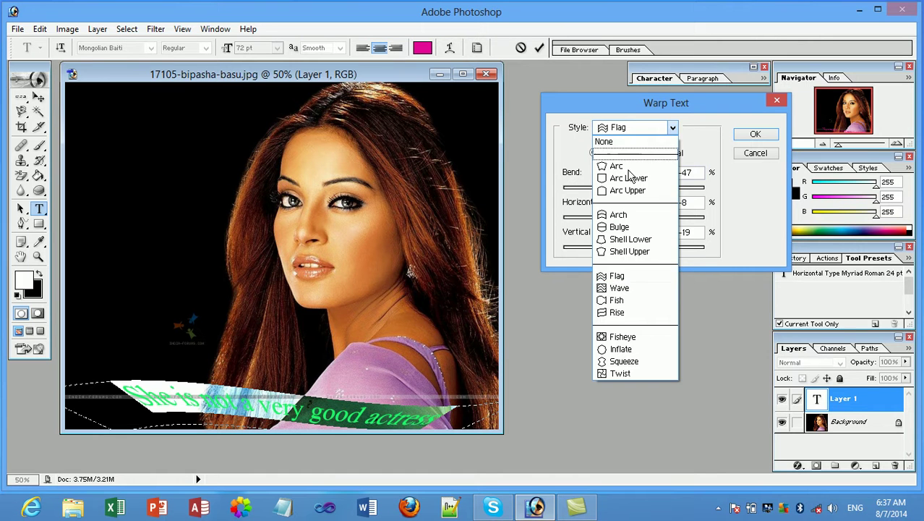
left_click(623, 313)
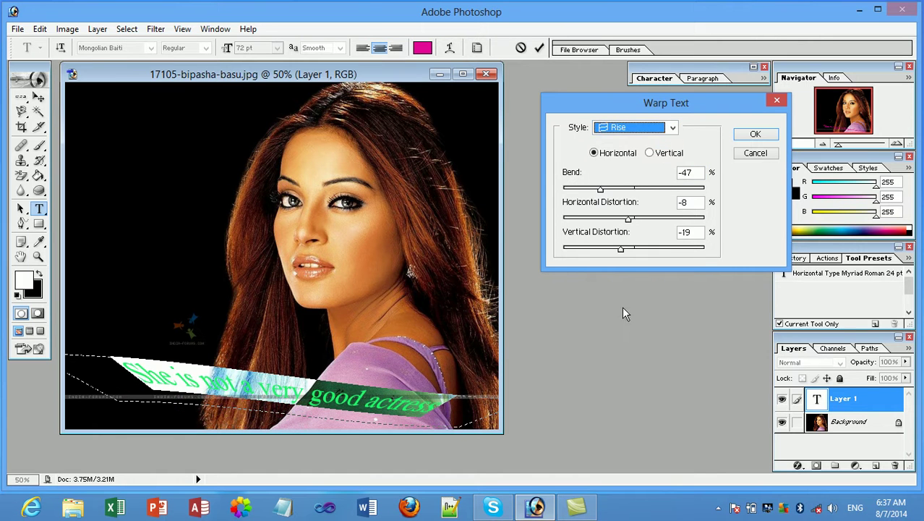
Step: Return the caption's warp style to Arc, set the bend to +33% and apply the warp
left_click(628, 129)
left_click(627, 167)
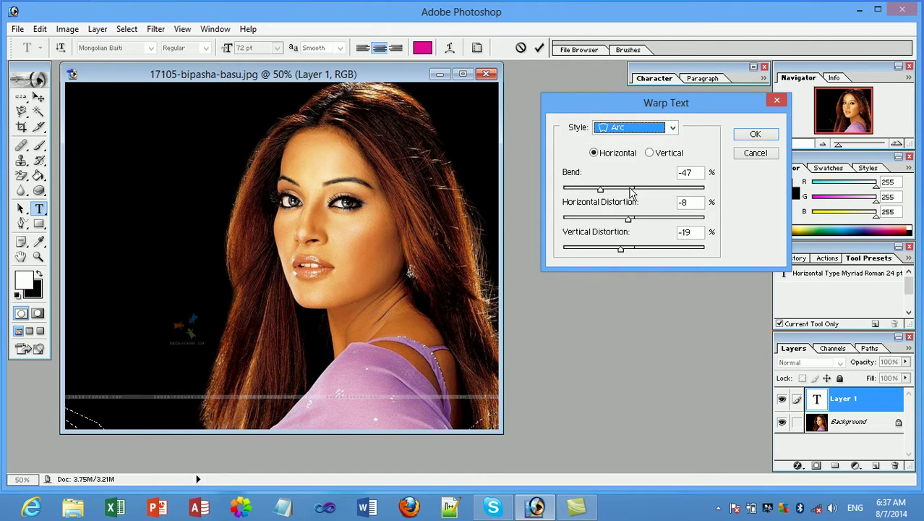
left_click_drag(600, 190, 658, 199)
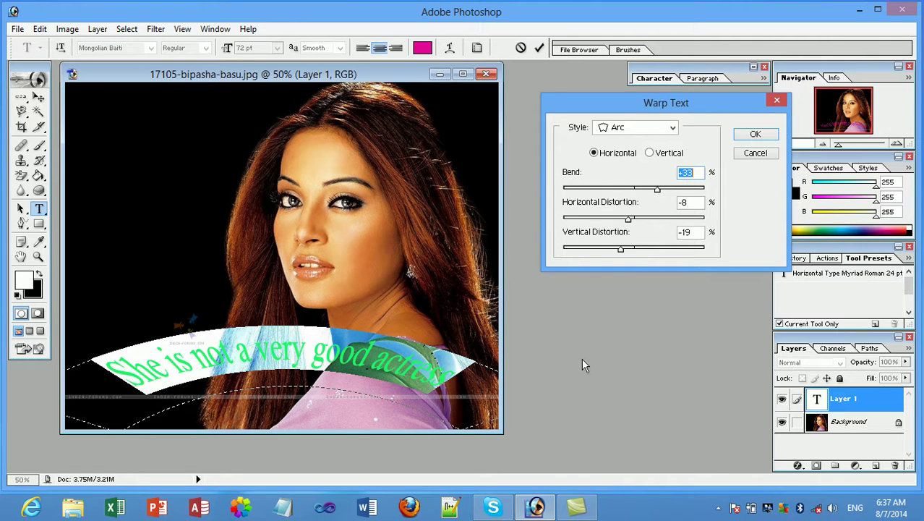
left_click(742, 136)
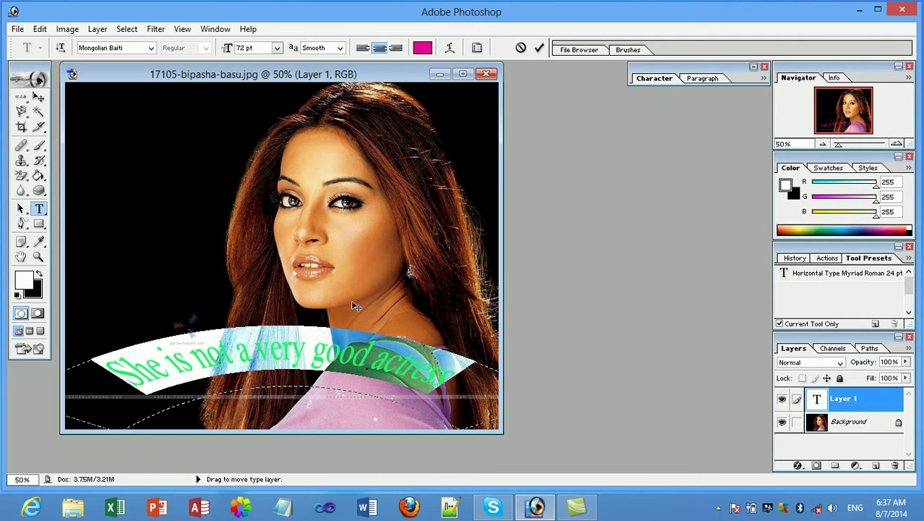
Step: Select the first letter of the warped caption and extend the selection to the whole caption text
left_click(335, 383)
left_click_drag(110, 369, 341, 358)
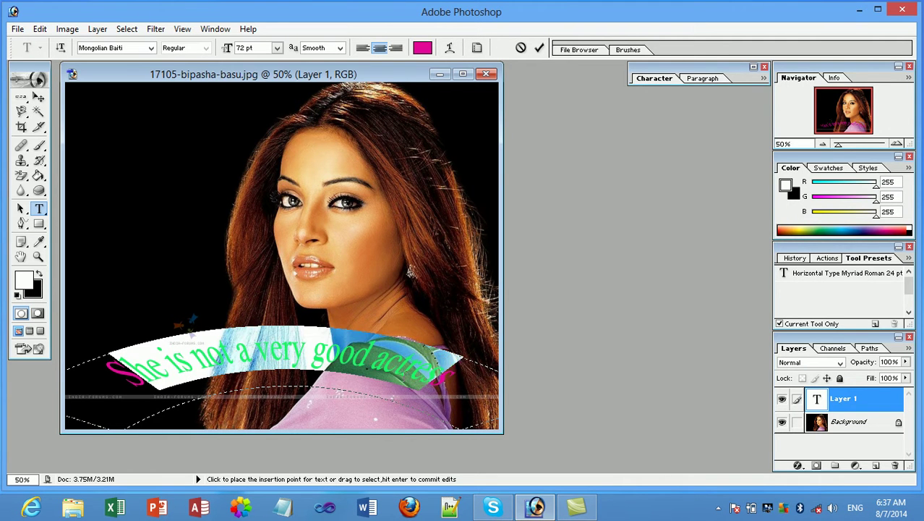
key("Home")
key("shift+Right")
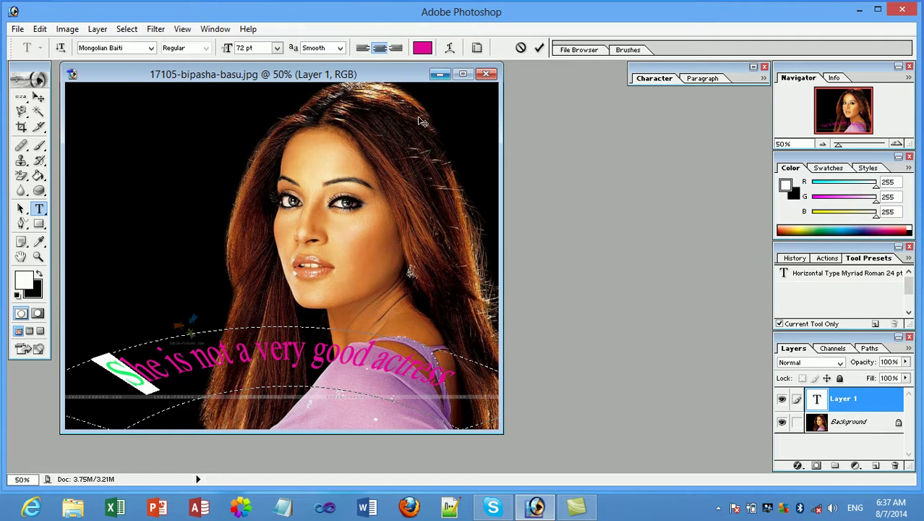
left_click_drag(451, 377, 104, 372)
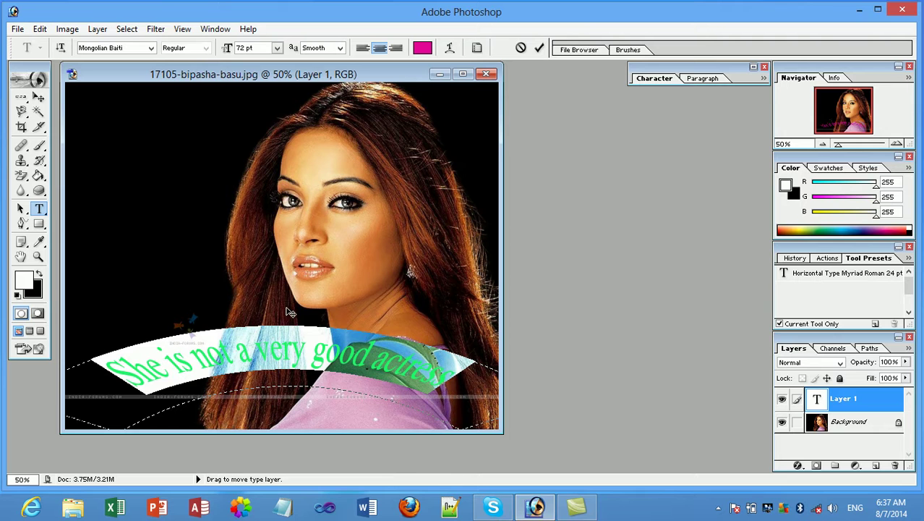